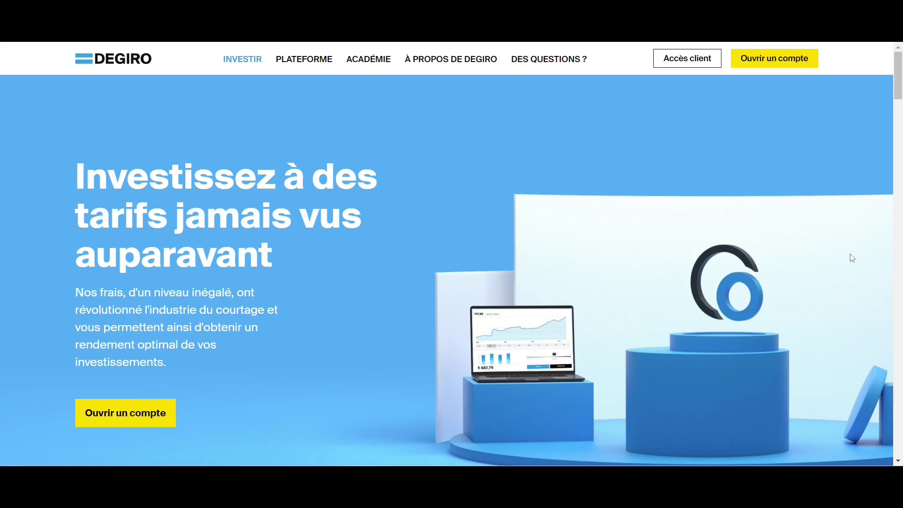
# Review the stock trading fee comparison between DEGIRO and the other brokers on the pricing page
pyautogui.scroll(-12, 852, 258)
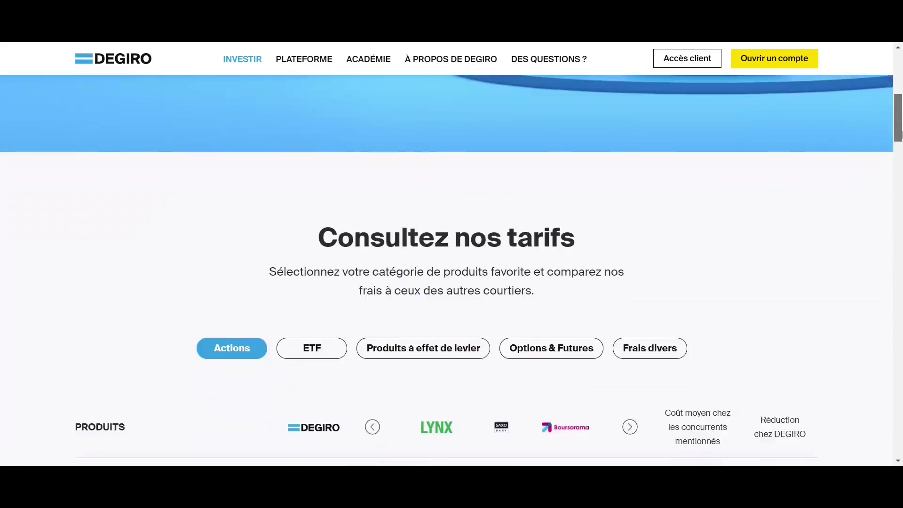
pyautogui.scroll(1, 899, 164)
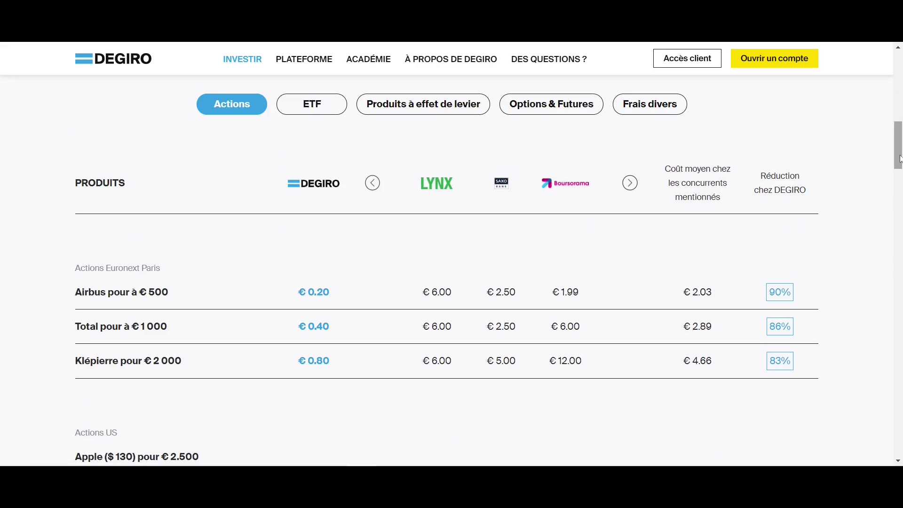
pyautogui.moveTo(899, 159); pyautogui.dragTo(899, 89)
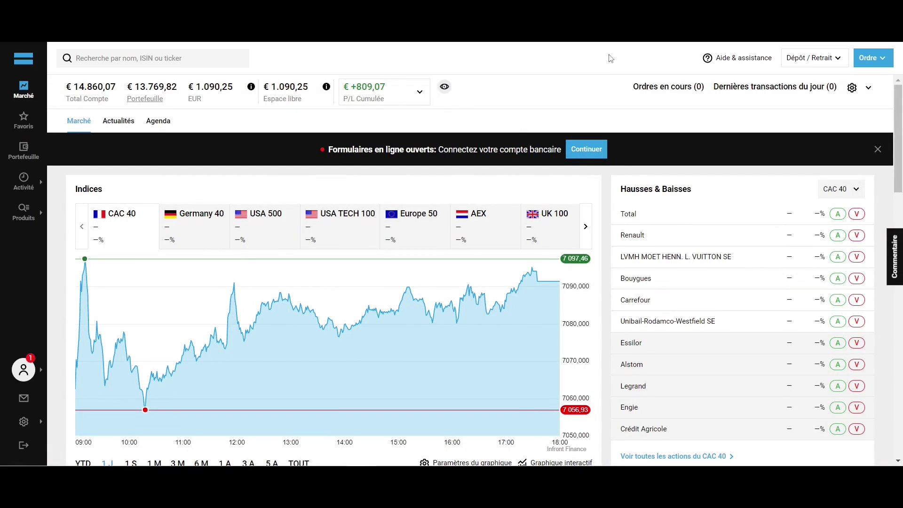
# Check the available deposit and withdrawal options and look over the market page's news, agenda and currencies
pyautogui.click(756, 64)
pyautogui.click(806, 64)
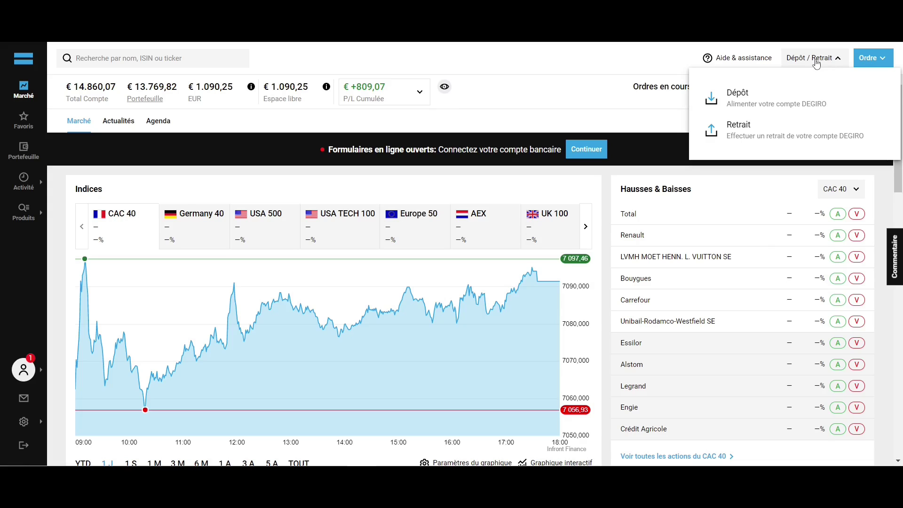
pyautogui.click(816, 60)
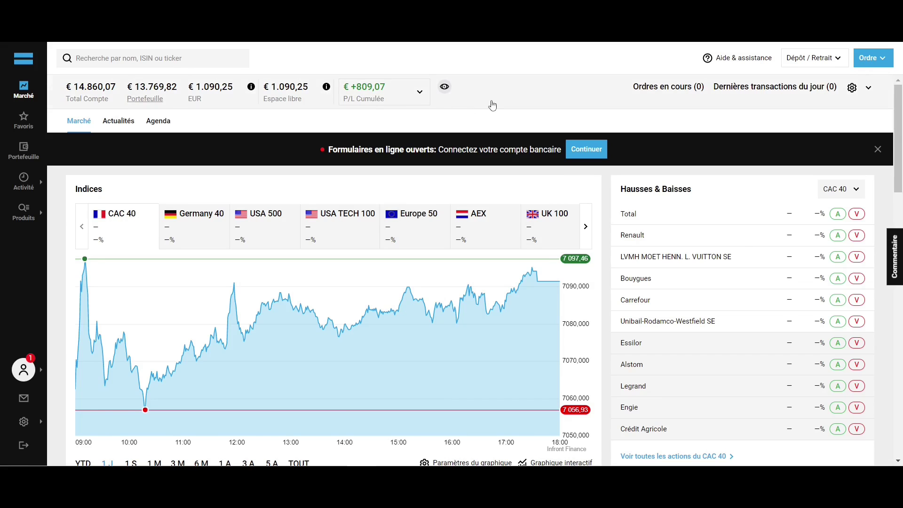
pyautogui.scroll(-5, 600, 196)
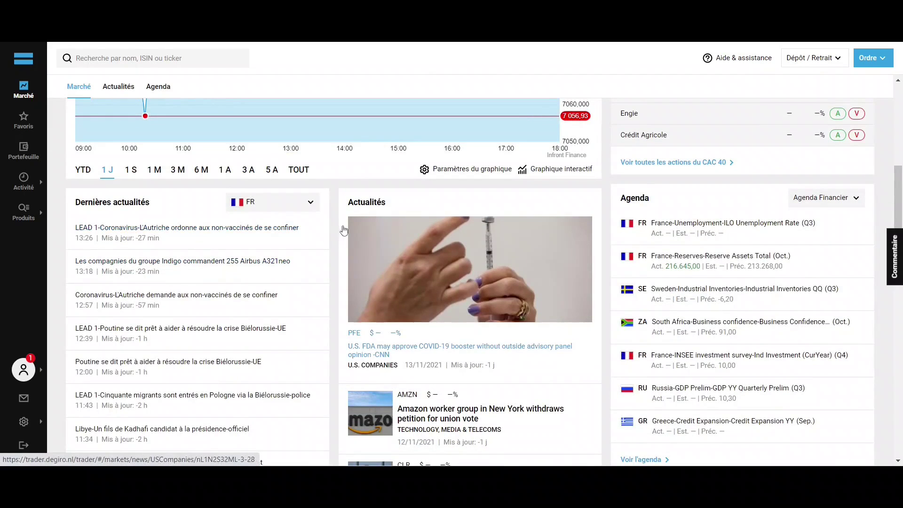
pyautogui.scroll(-4, 341, 225)
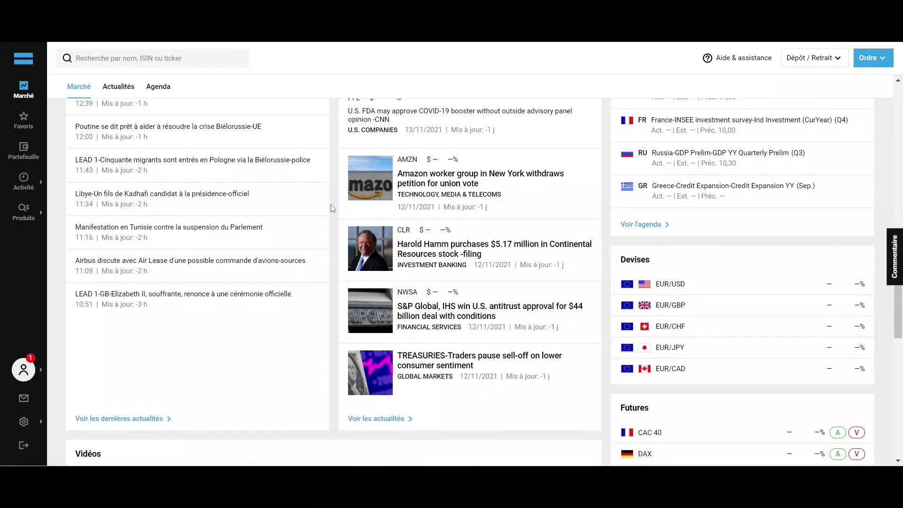
# Open the Favoris list and look through all the saved products
pyautogui.click(26, 121)
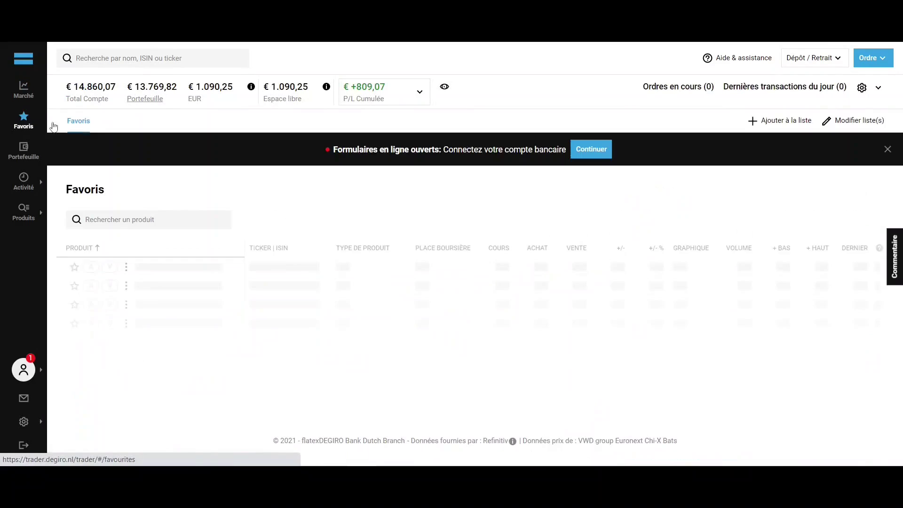
pyautogui.scroll(-3, 258, 183)
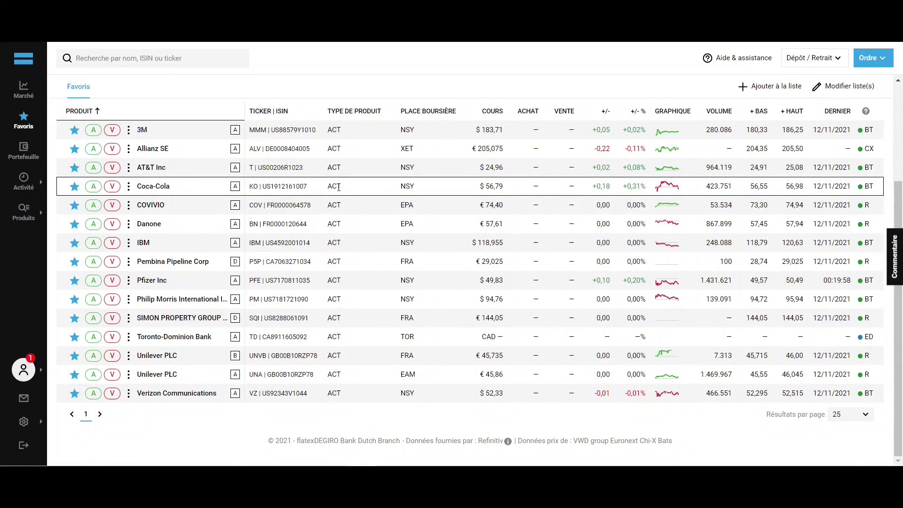
pyautogui.scroll(3, 338, 187)
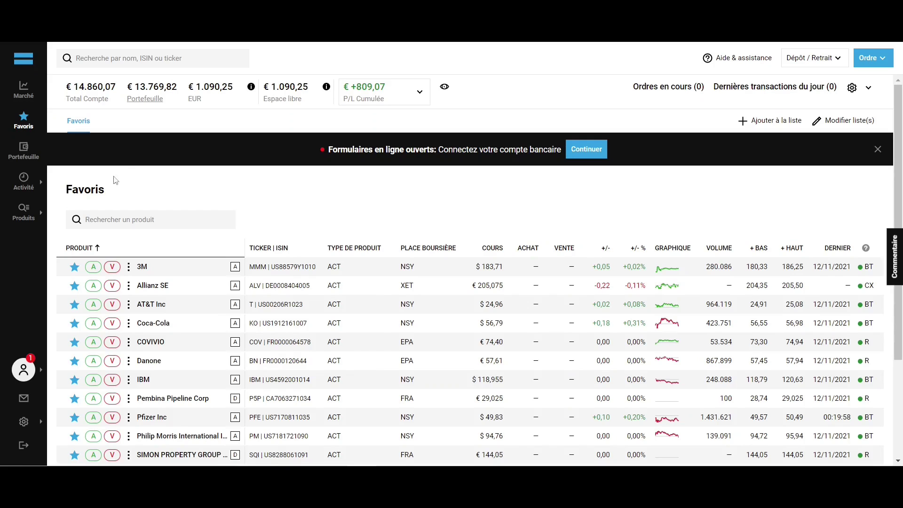
# Browse the stock products and list all stocks for France
pyautogui.moveTo(17, 221)
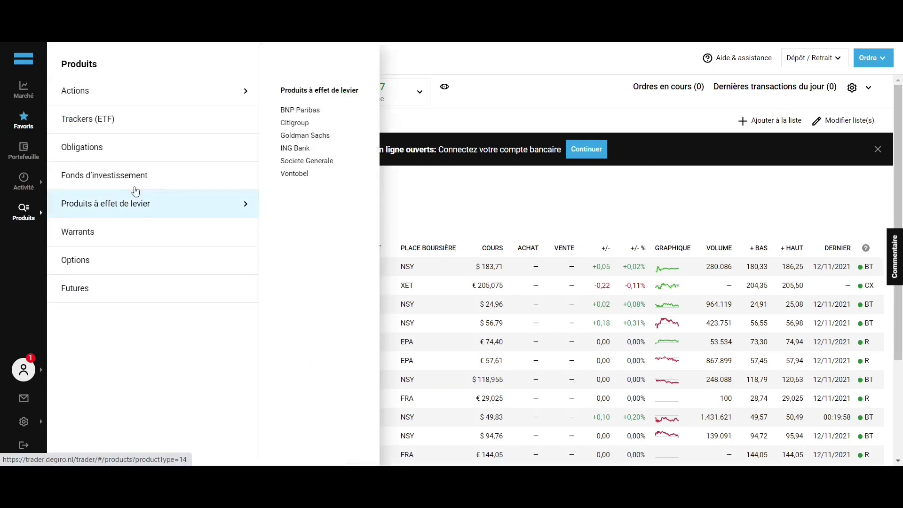
pyautogui.moveTo(160, 92)
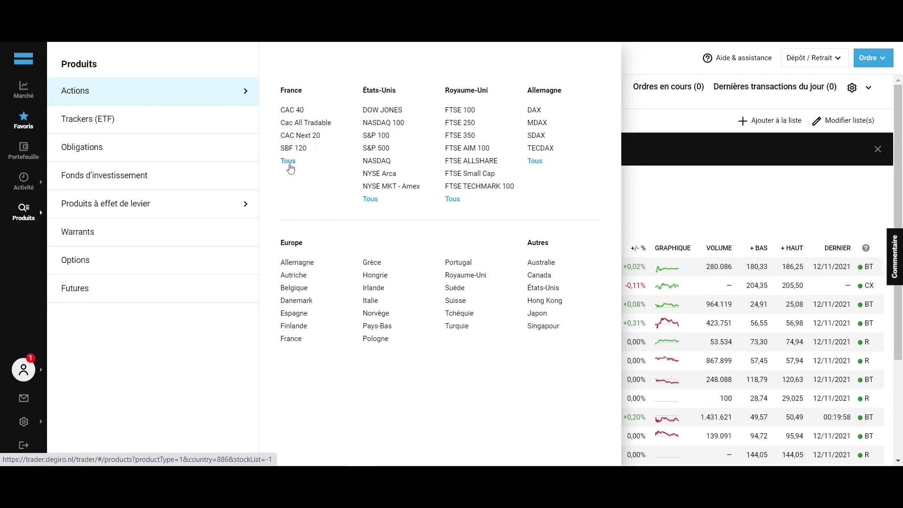
pyautogui.click(288, 162)
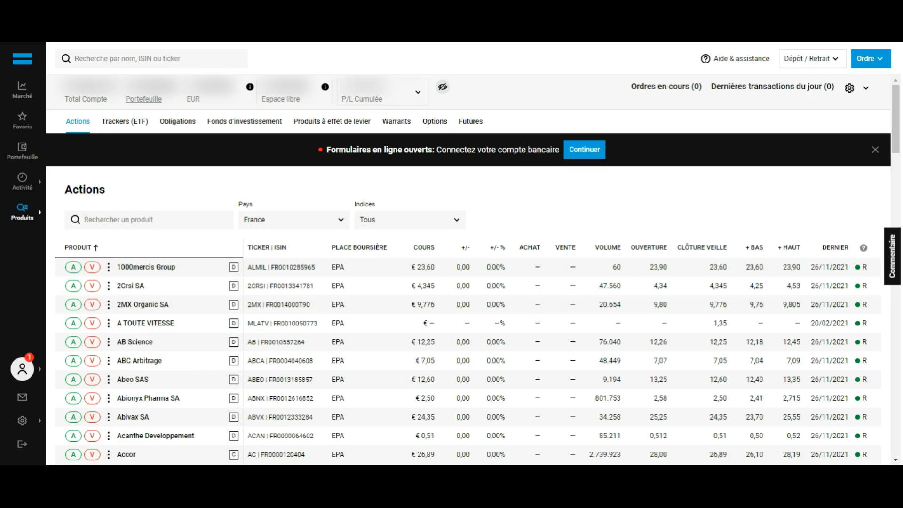
# Search for Esker and open the page of the Euronext Paris (EPA) listing
pyautogui.click(163, 69)
pyautogui.write('Eske')
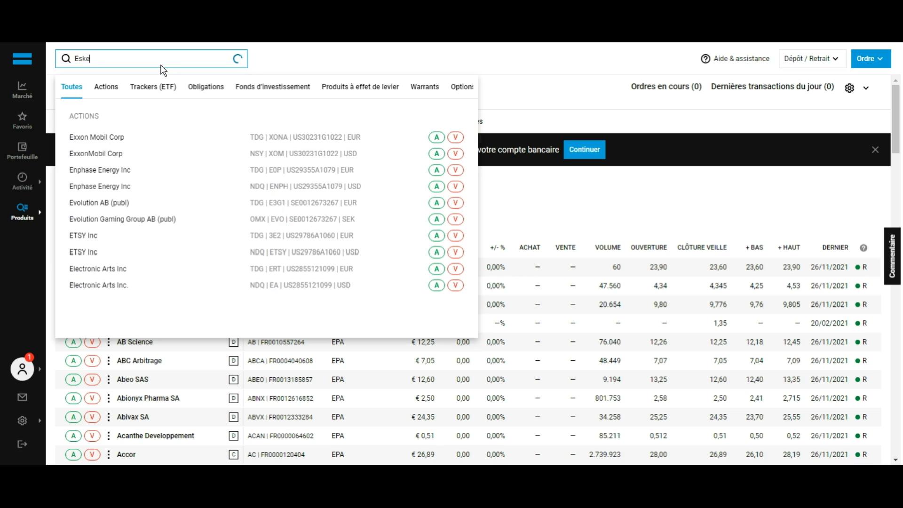
pyautogui.write('r')
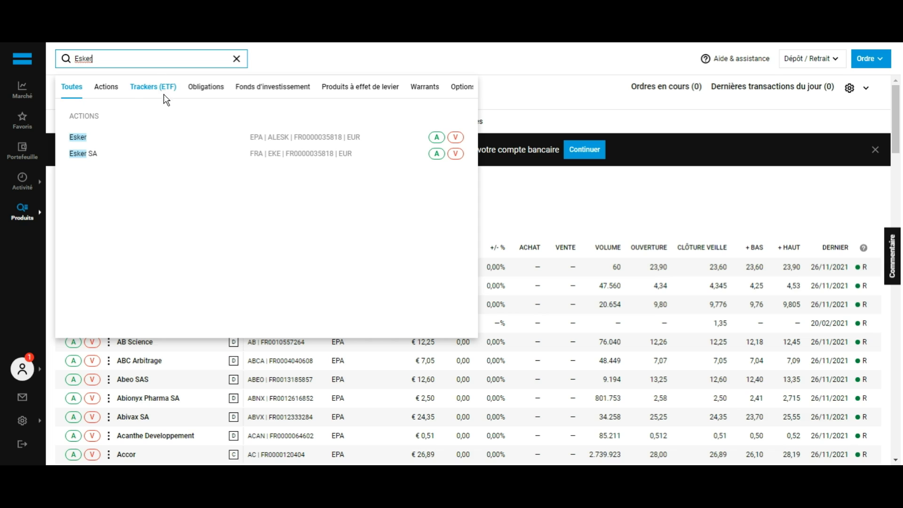
pyautogui.click(181, 142)
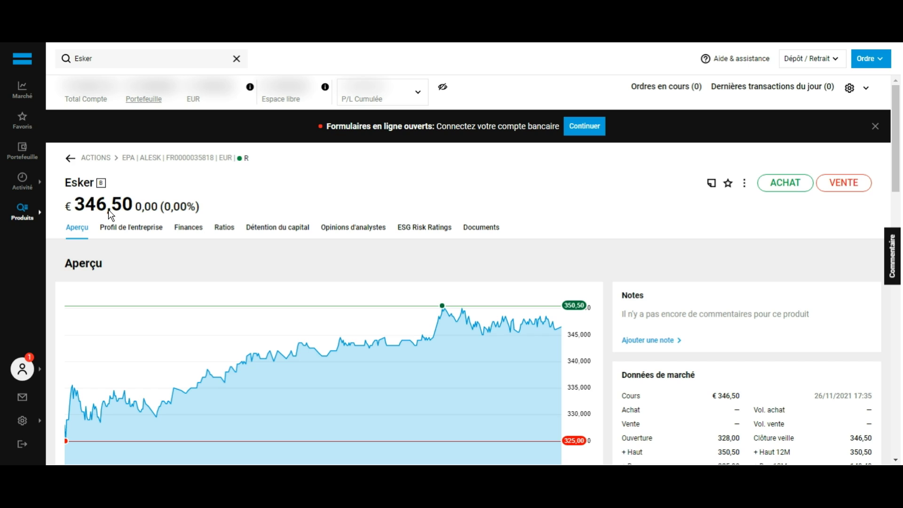
# Examine Esker's overview page, including its price chart, market data, news and key figures
pyautogui.scroll(-1, 108, 210)
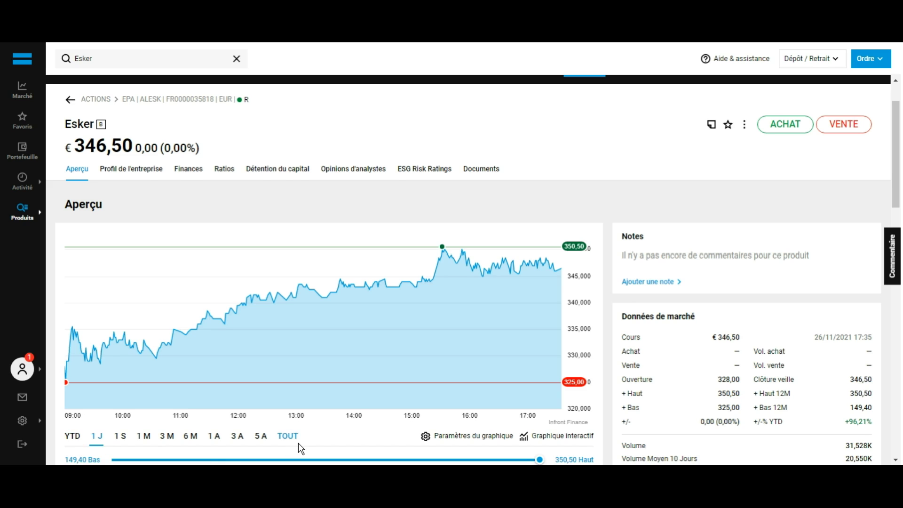
pyautogui.scroll(-6, 298, 443)
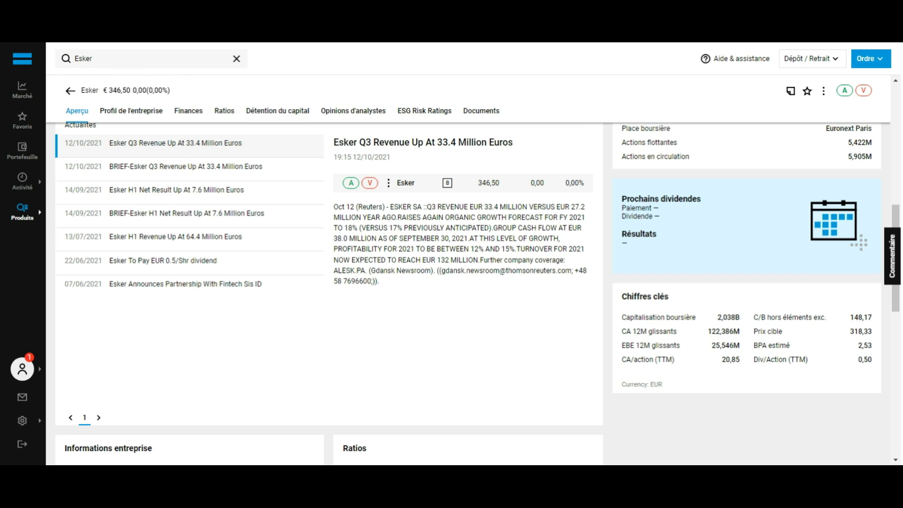
pyautogui.scroll(3, 266, 207)
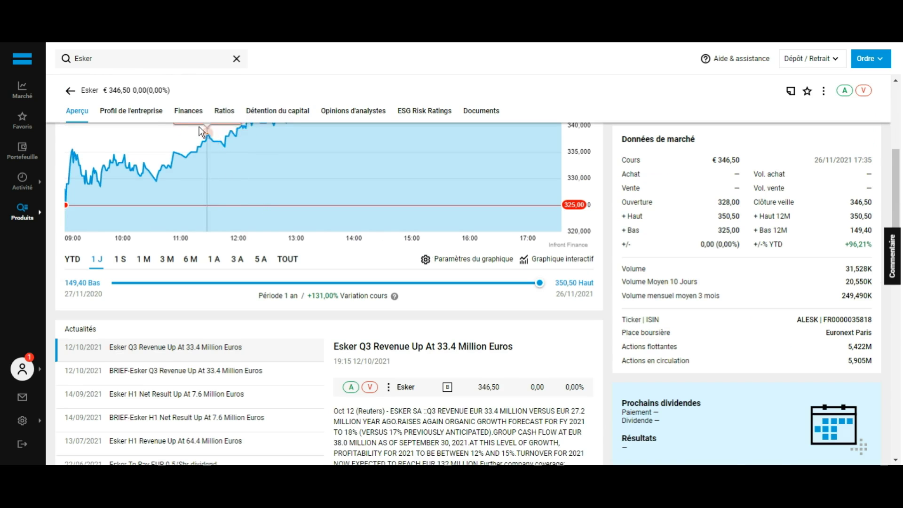
pyautogui.scroll(5, 82, 237)
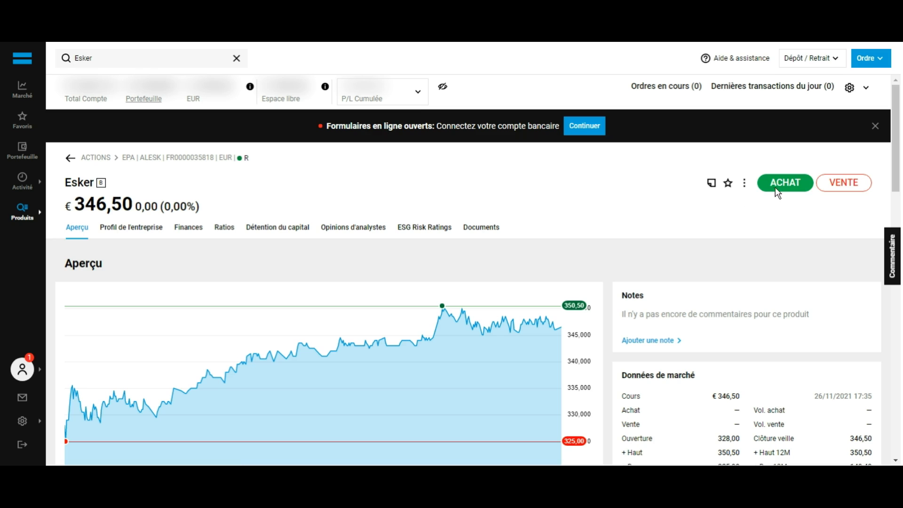
# Prepare an Au marché buy order for 1 Esker share and close the order form without submitting it
pyautogui.click(787, 187)
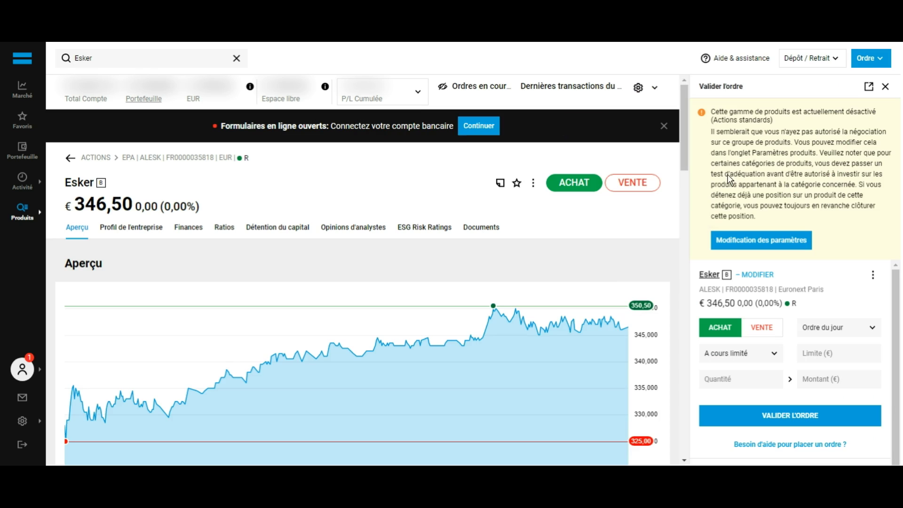
pyautogui.click(740, 357)
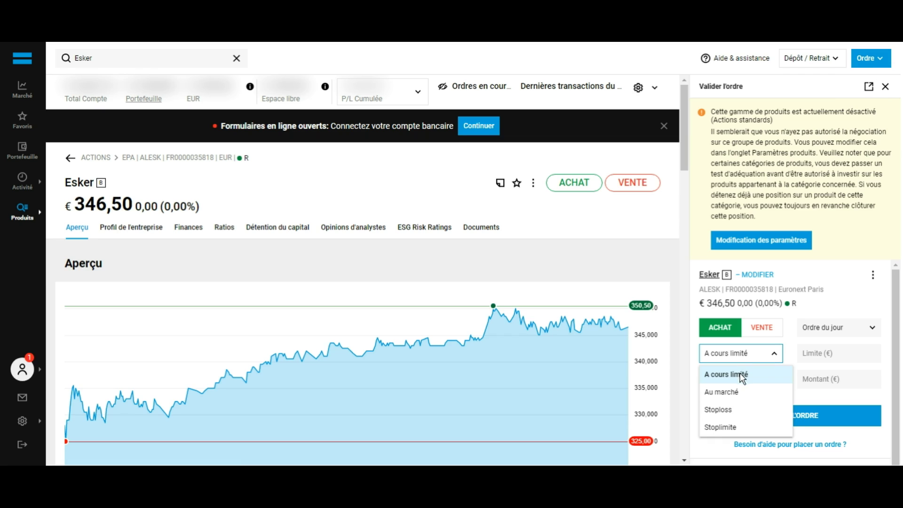
pyautogui.click(741, 391)
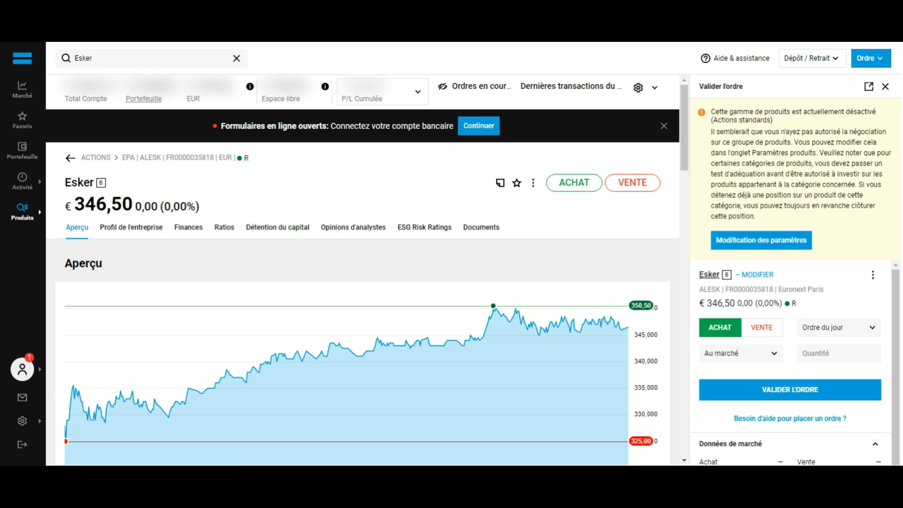
pyautogui.click(856, 362)
pyautogui.write('1')
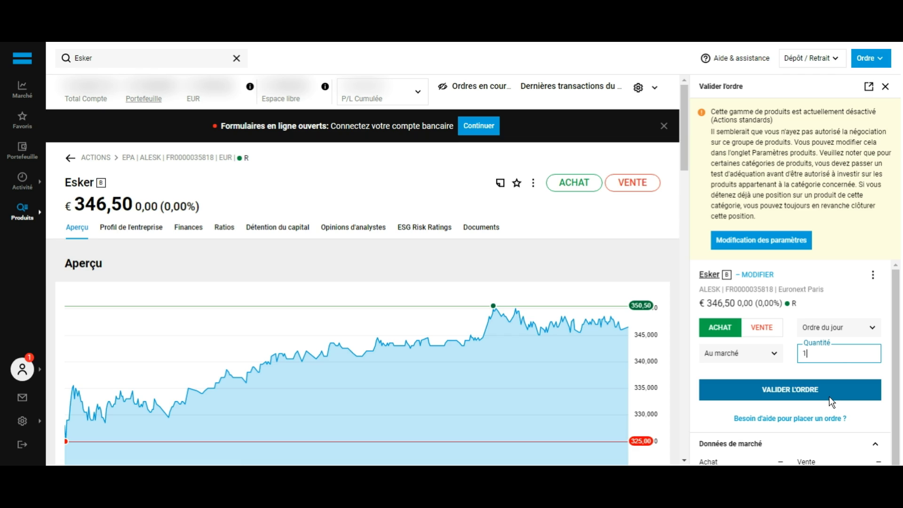
pyautogui.click(885, 87)
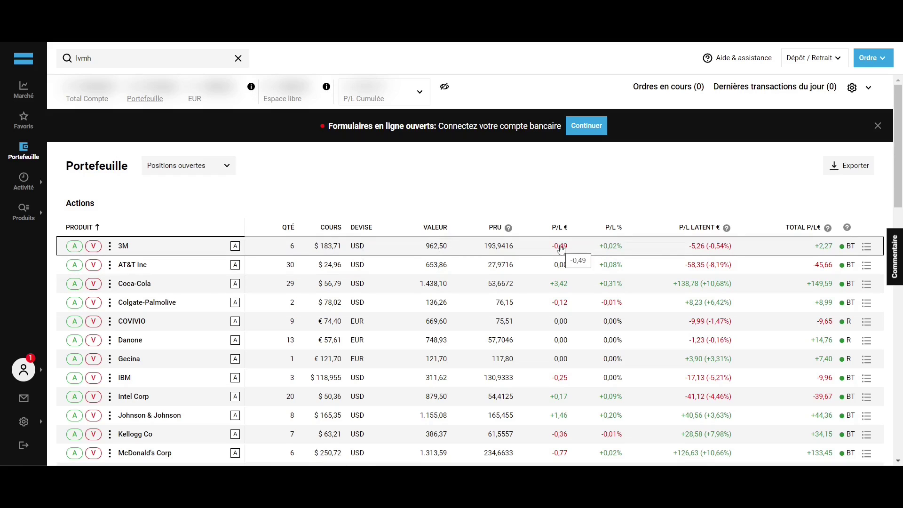
# Review the portfolio's open positions, the FM compensation and the upcoming dividends
pyautogui.scroll(-10, 614, 231)
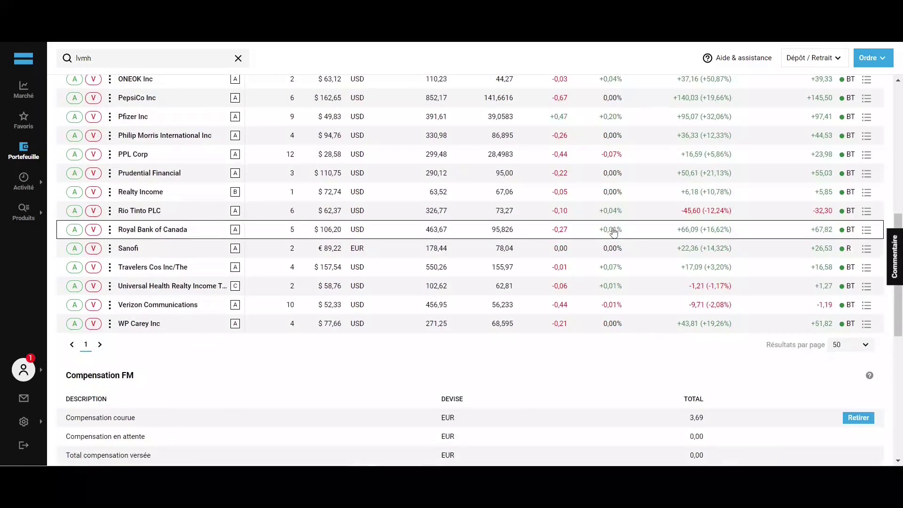
pyautogui.scroll(-8, 614, 230)
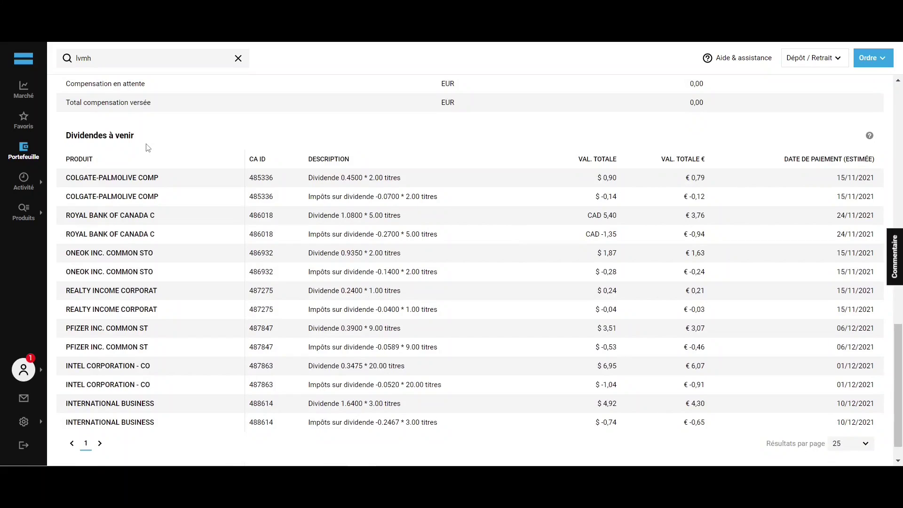
pyautogui.scroll(18, 164, 160)
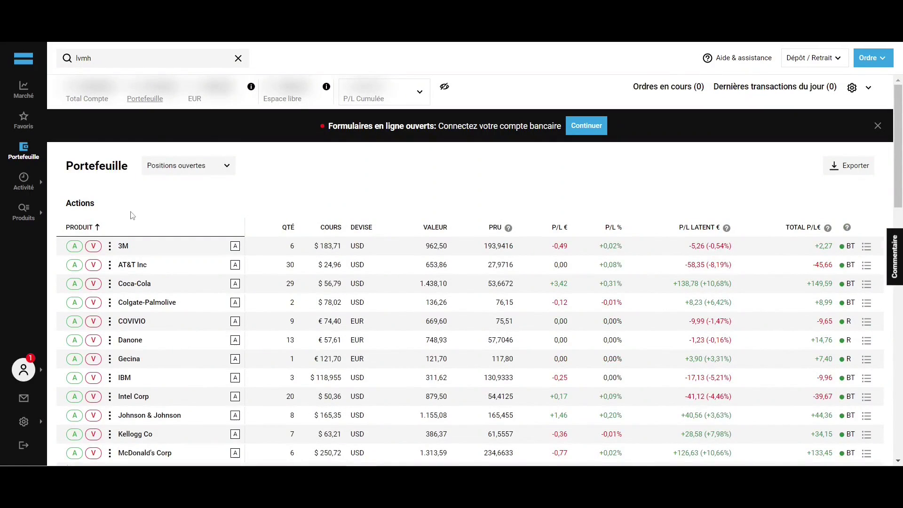
# Fill in a sell order for the 3M position with order type Au marché and quantity 1
pyautogui.click(96, 248)
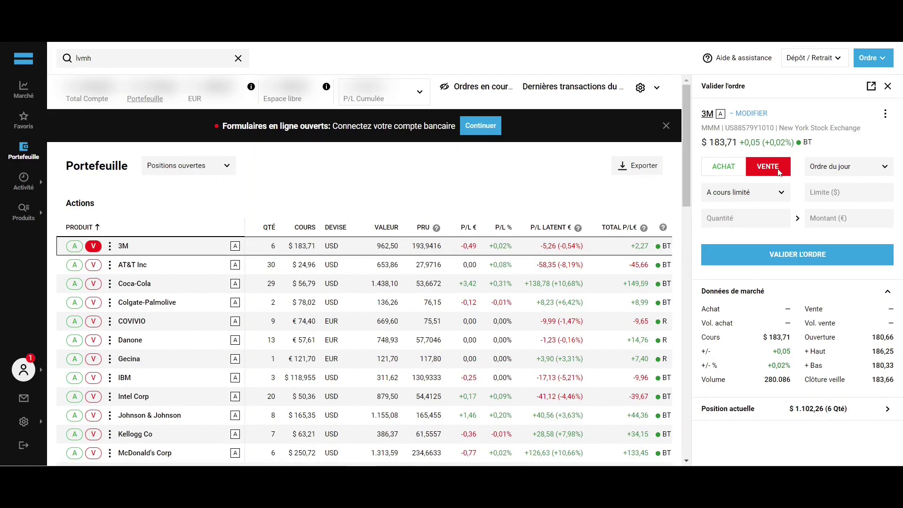
pyautogui.click(769, 197)
pyautogui.click(752, 231)
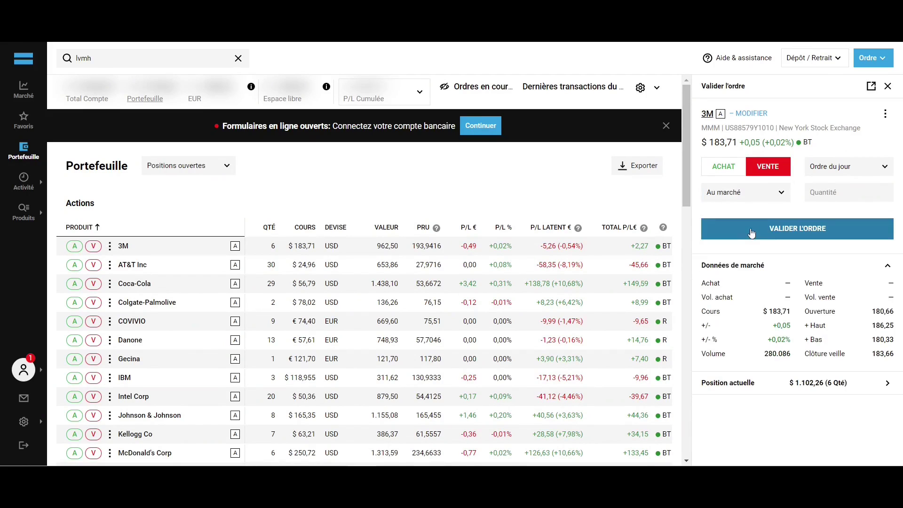
pyautogui.click(829, 192)
pyautogui.write('1')
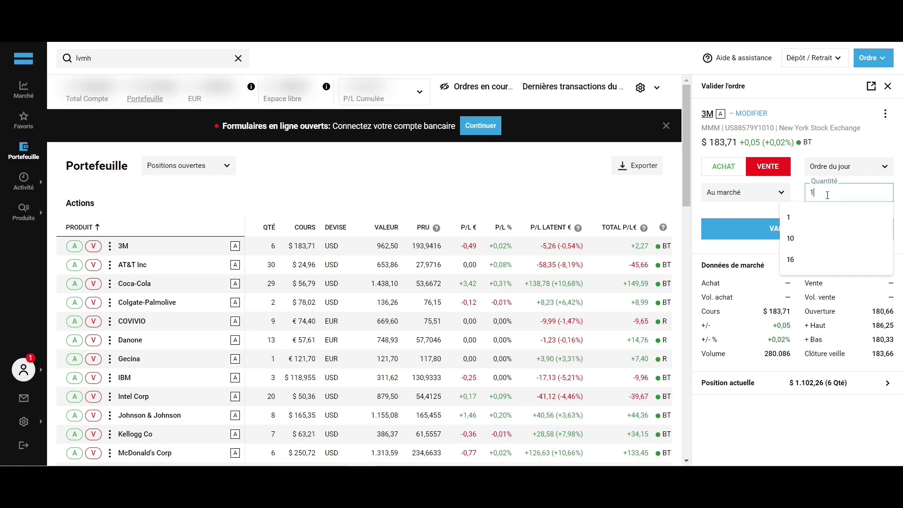
pyautogui.click(800, 187)
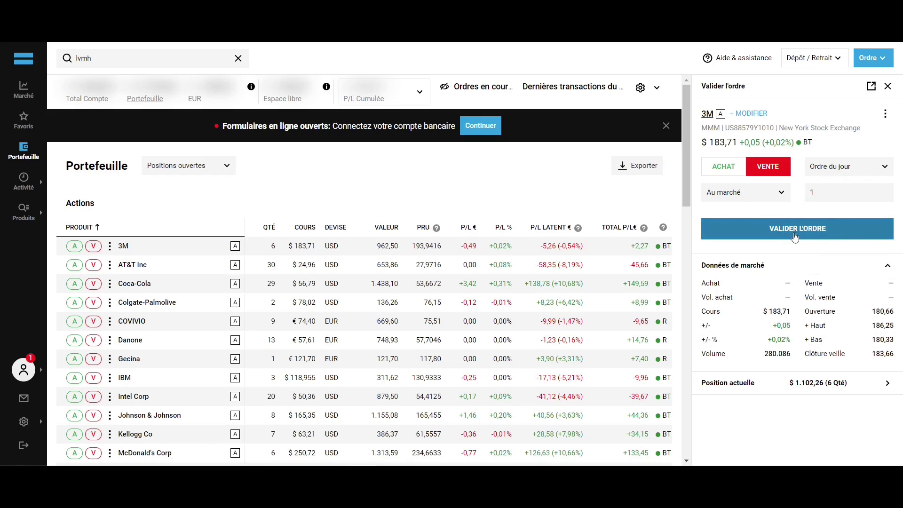